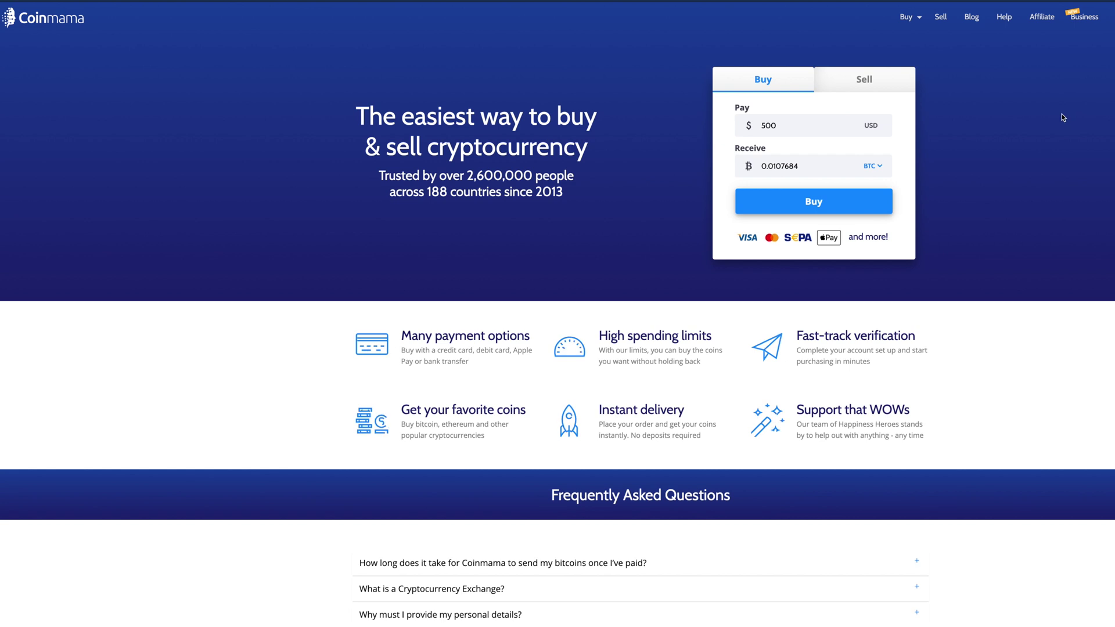
- Switch the exchange widget to selling, then go to My Domains from the navigation menu
click(865, 84)
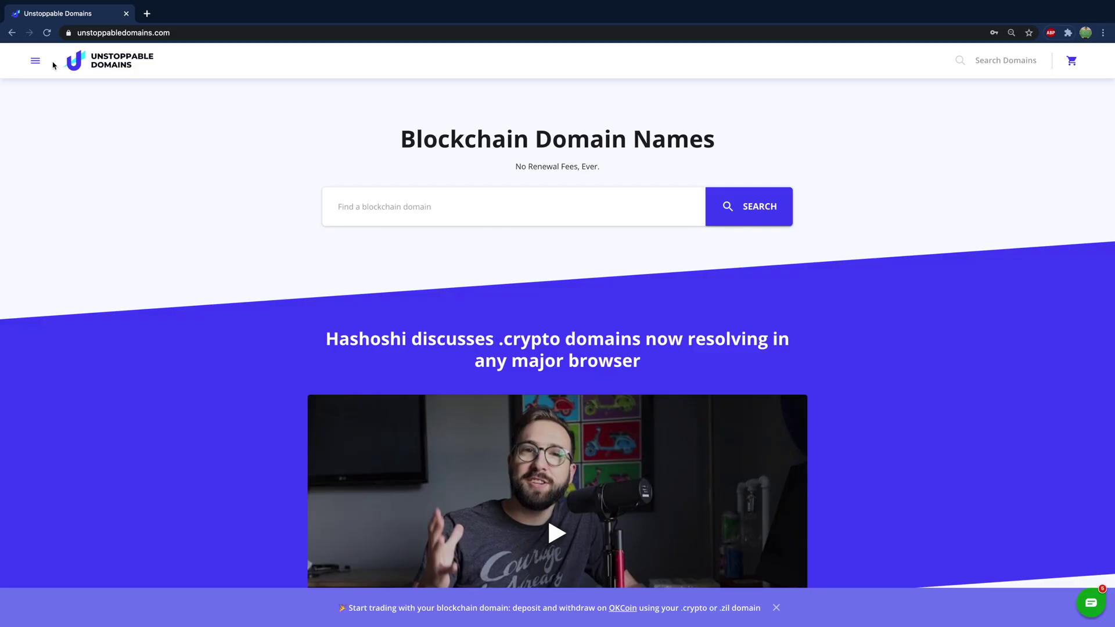
click(36, 61)
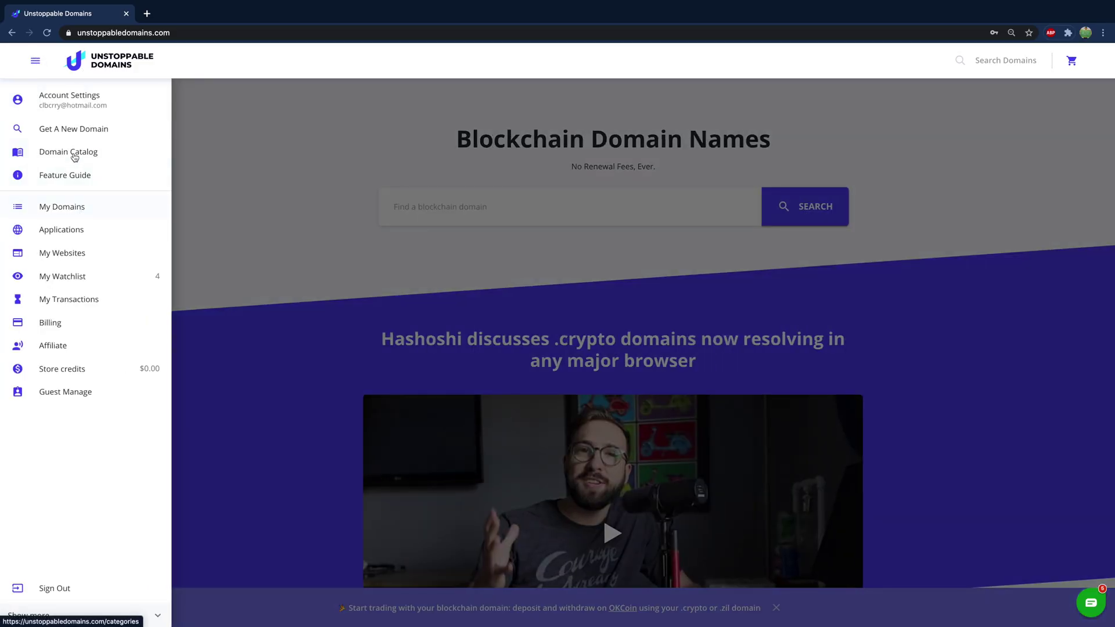
click(76, 208)
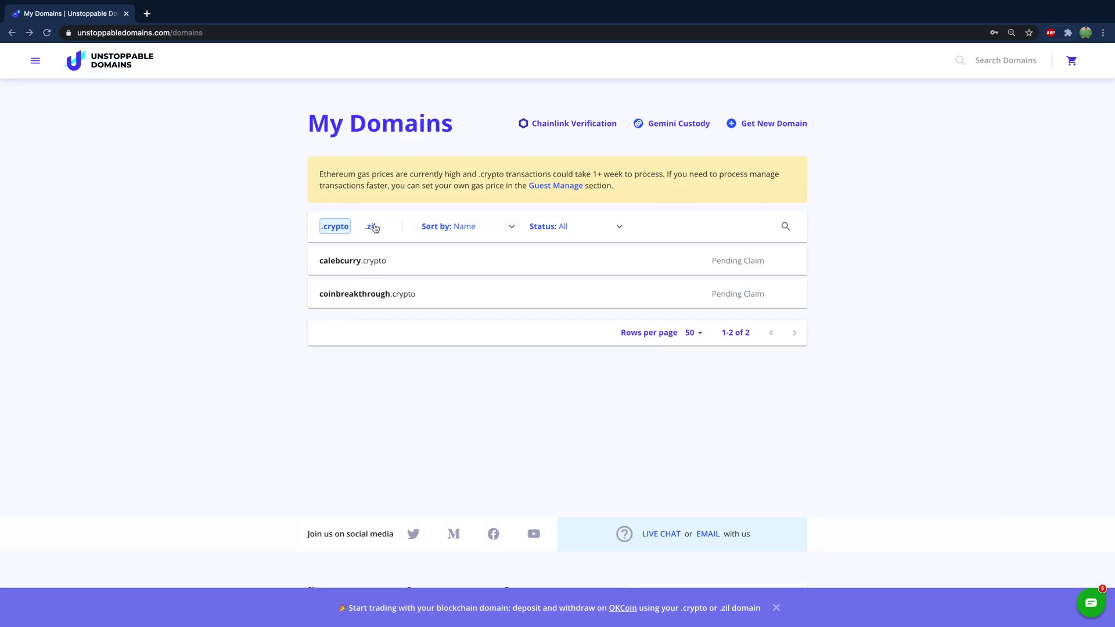
- Filter to .zil domains, manage coinbreakthrough.zil, and start choosing a website template
click(363, 229)
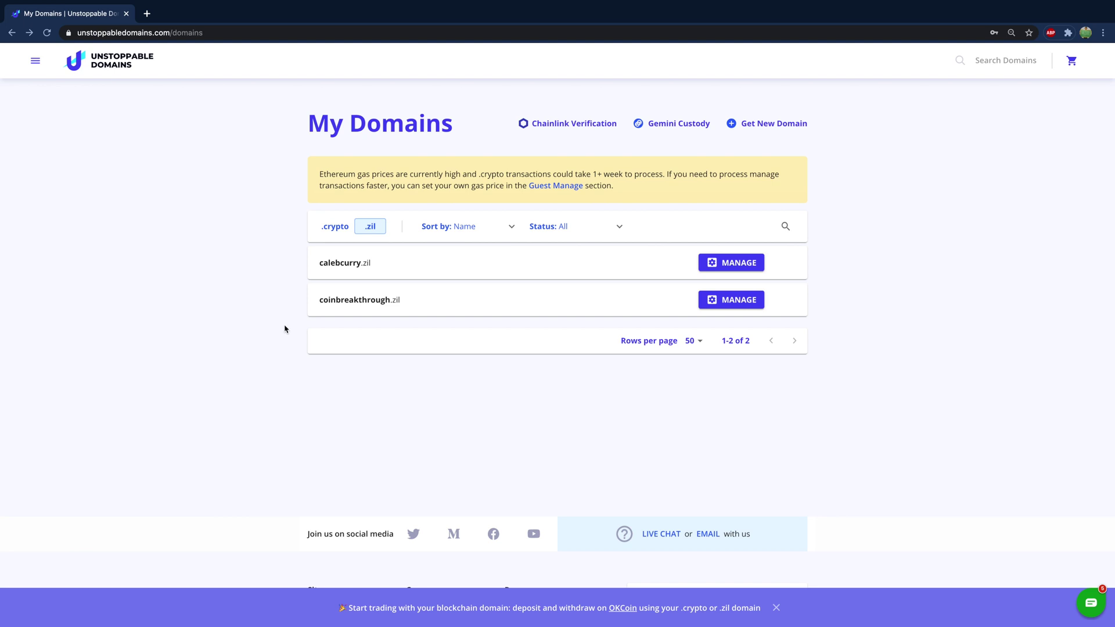
click(739, 302)
click(420, 189)
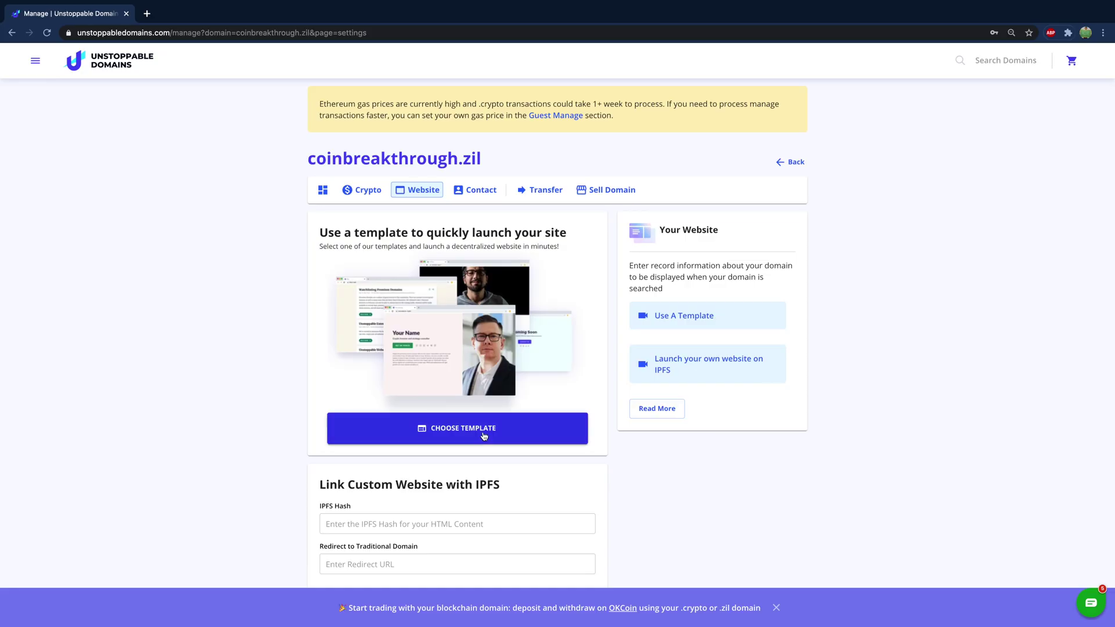
click(484, 436)
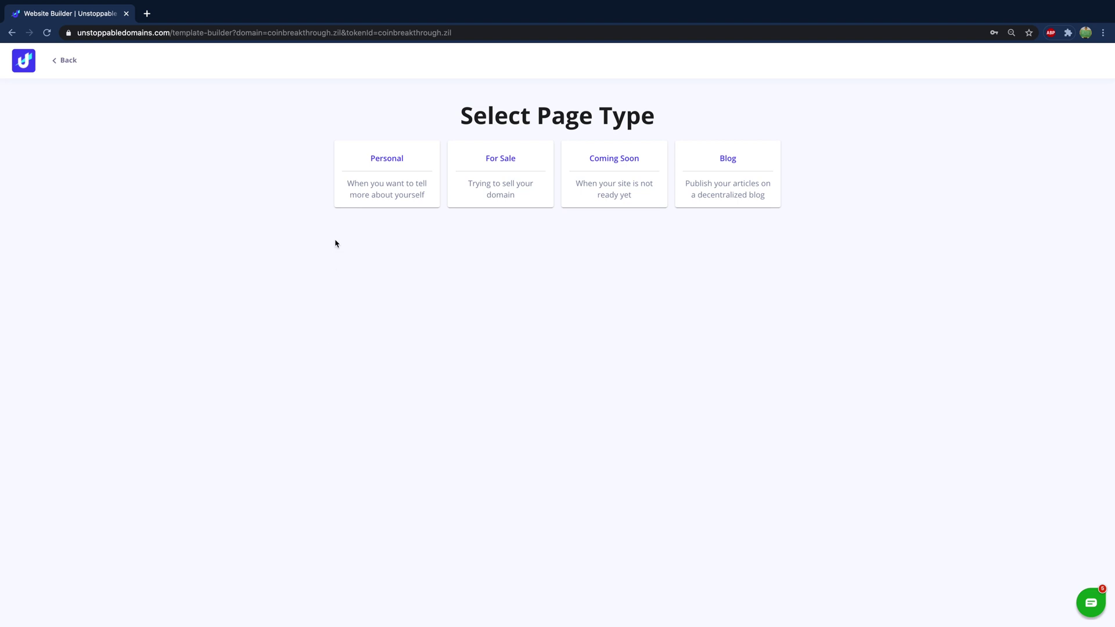
- Load the Personal page Portfolio template and open its hero header for editing
click(384, 164)
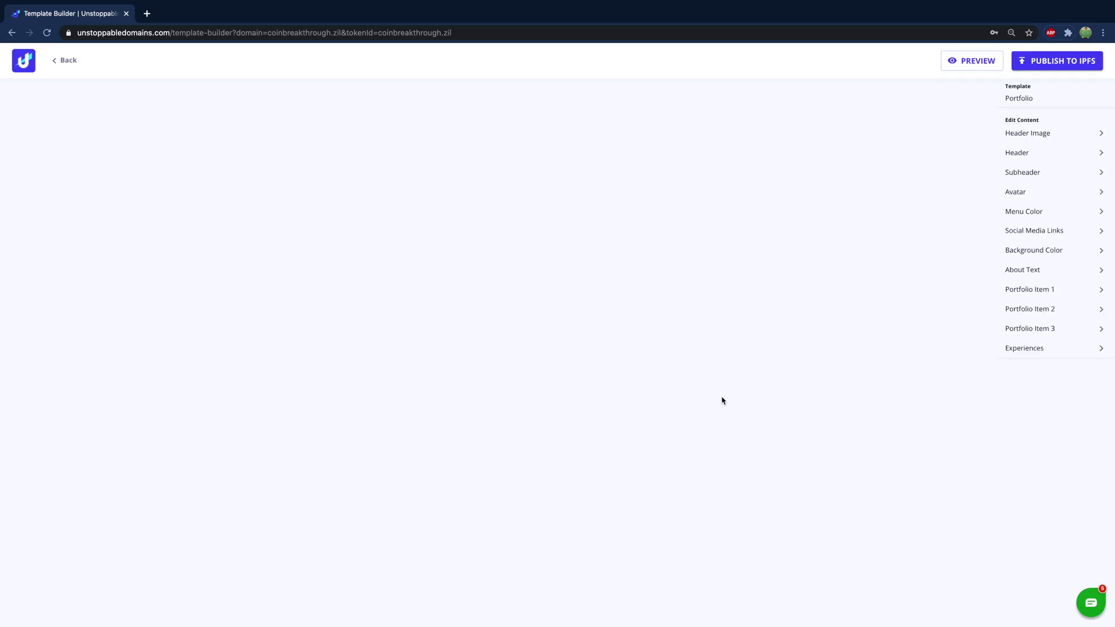
click(487, 320)
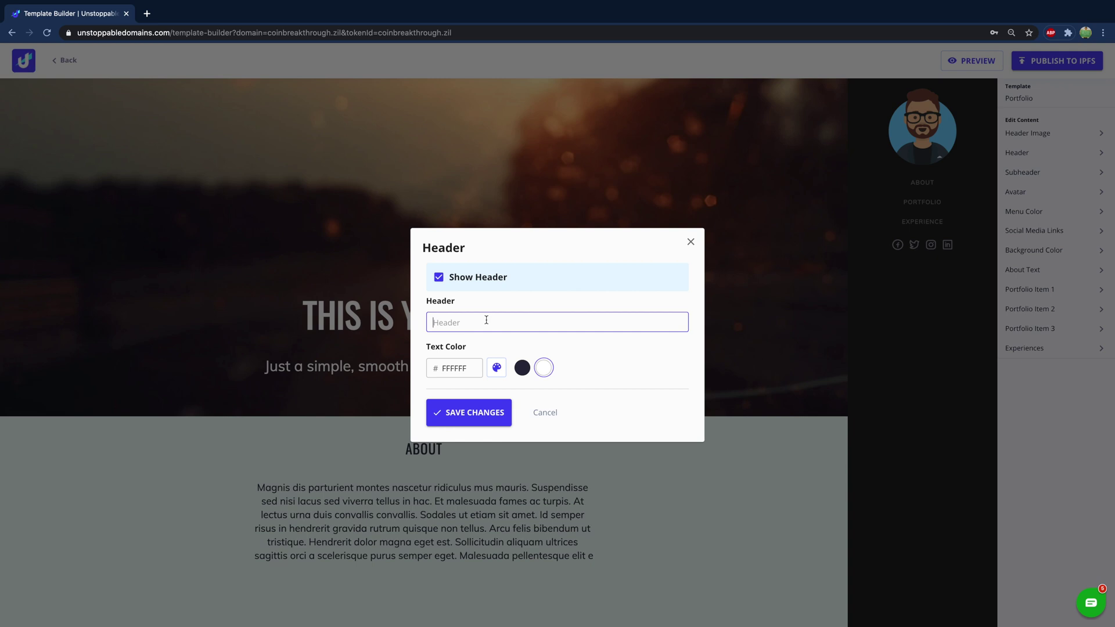
- Paste 'Welcome to CoinBreakthrough' as the hero header and save it
text(Welcome to CoinBreakthrough)
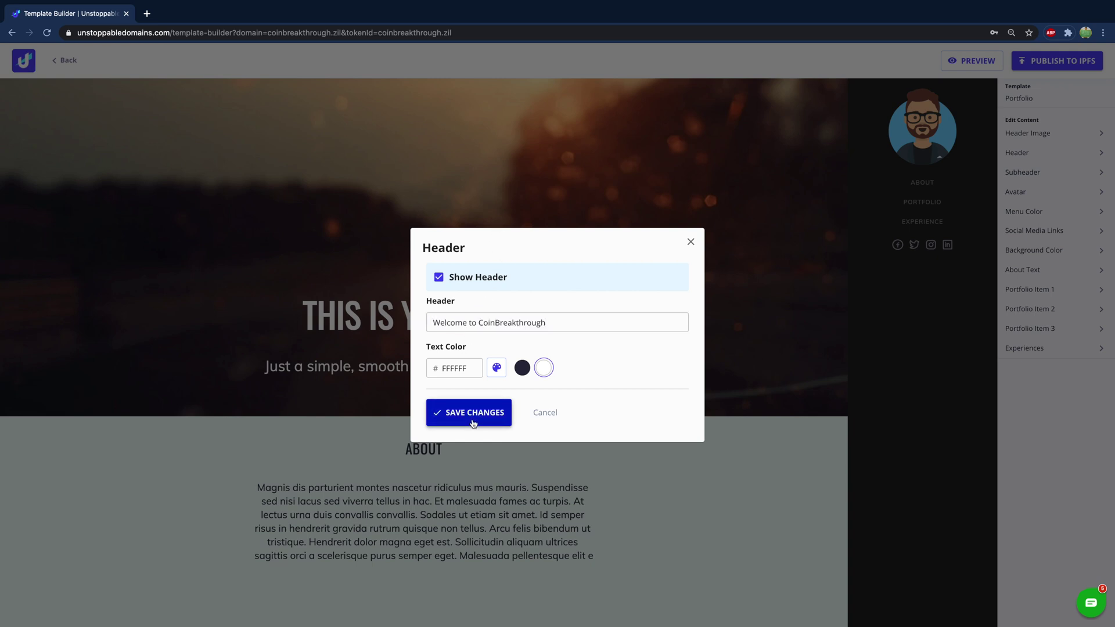
click(474, 414)
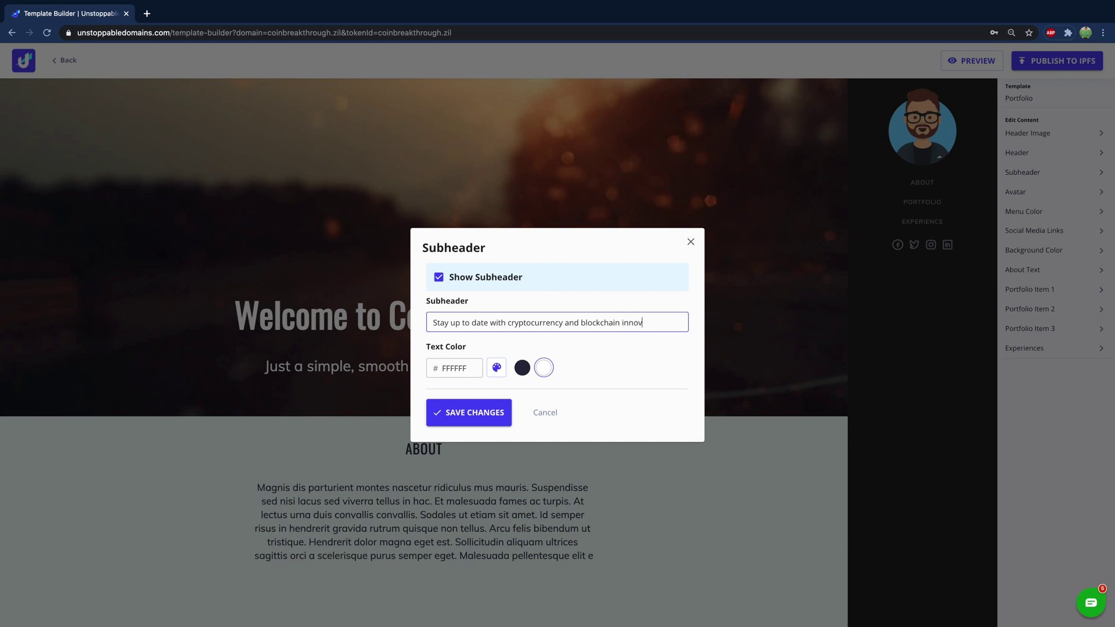
- Save the cryptocurrency subheader and upload myface-square.jpg as the avatar image
click(470, 414)
click(1020, 193)
click(539, 347)
click(917, 13)
text(myface)
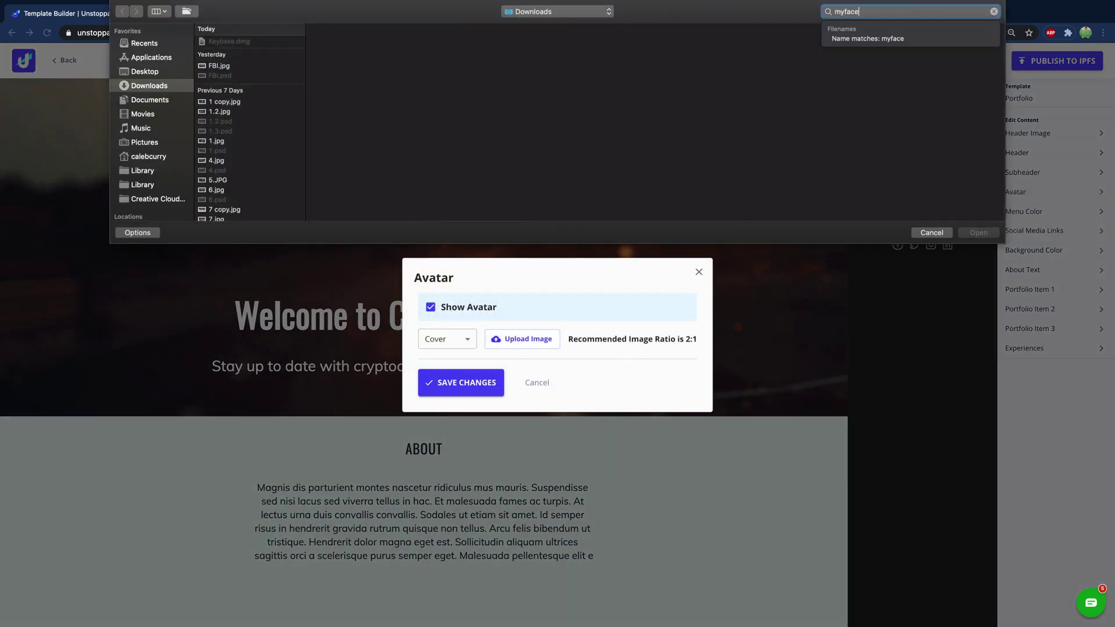
click(258, 61)
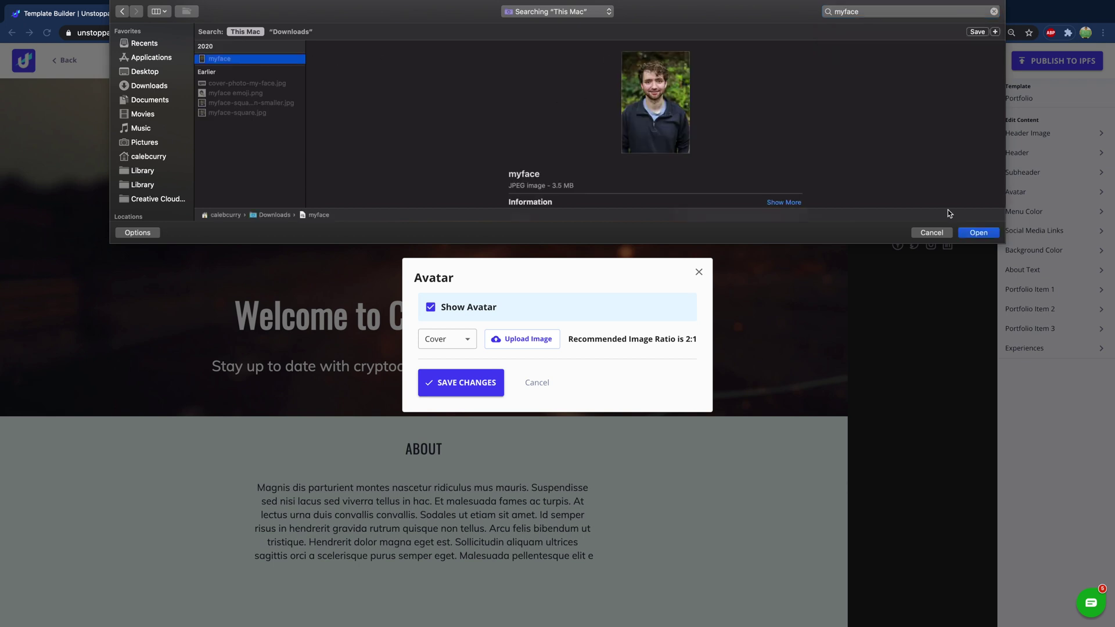
click(256, 114)
click(969, 232)
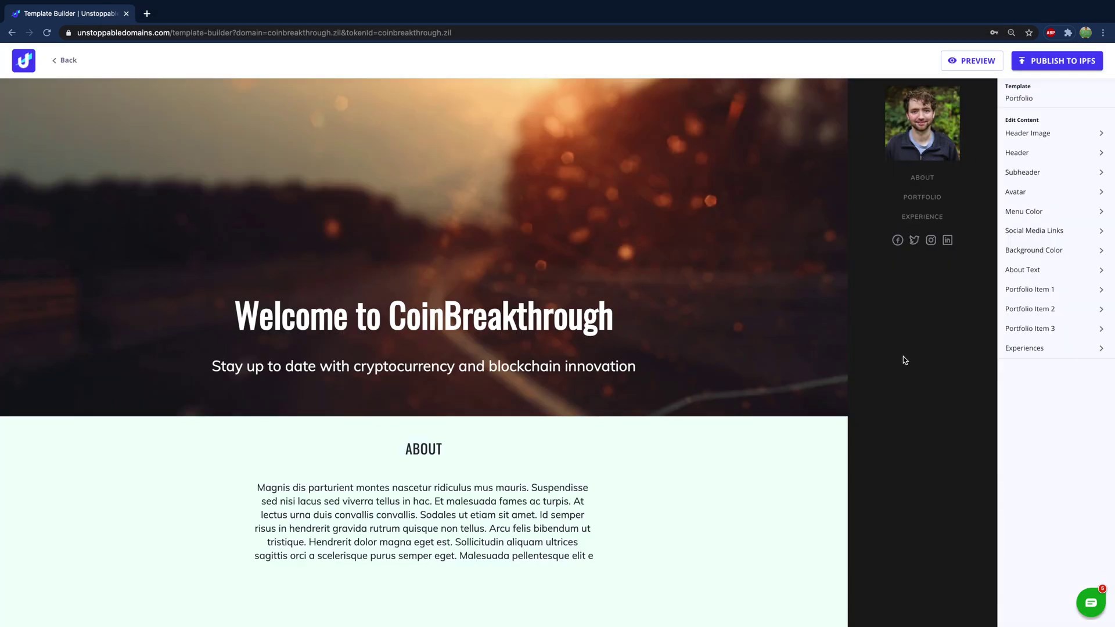
- Paste the CoinBreakthrough introduction and disclaimer paragraphs into the About text and save
scroll(560, 502, down, 1)
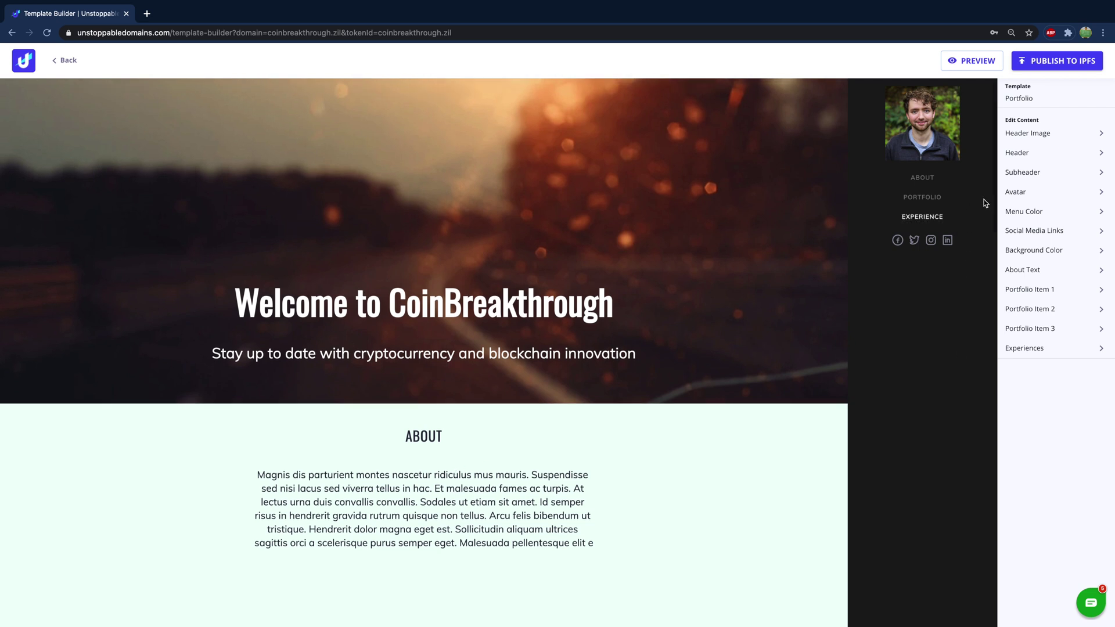
click(1037, 272)
click(573, 304)
key(ctrl+v)
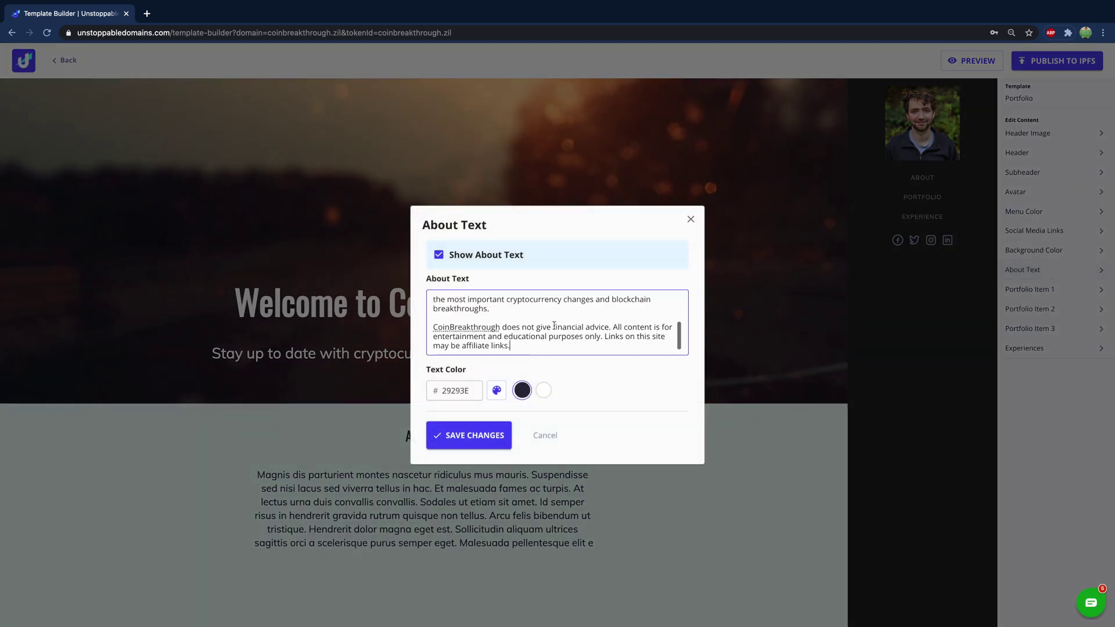
click(464, 437)
- Uncheck Show Experiences to hide the Experiences section and save
scroll(460, 466, down, 3)
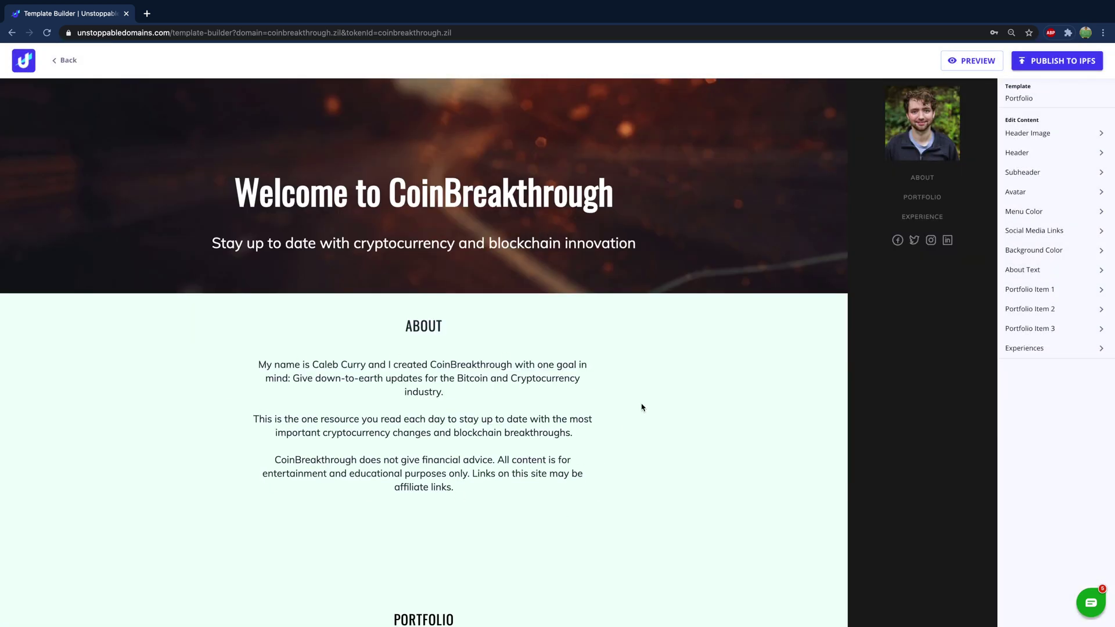
scroll(581, 372, down, 4)
click(443, 290)
click(439, 269)
click(473, 367)
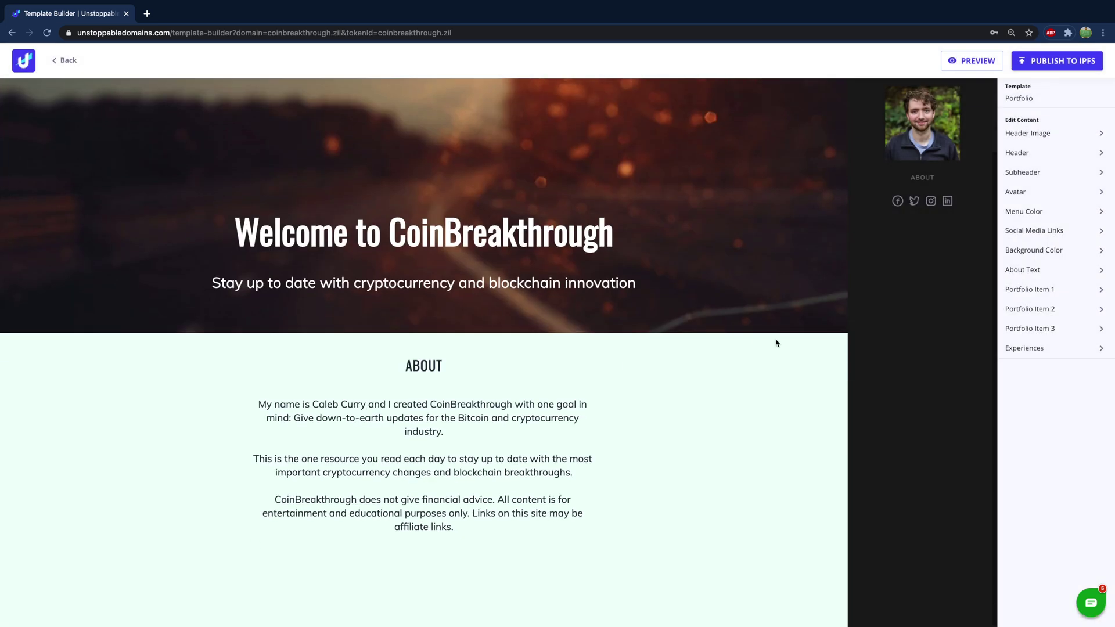
- Inspect the Portfolio Item 1 settings and close them without changes
click(1045, 292)
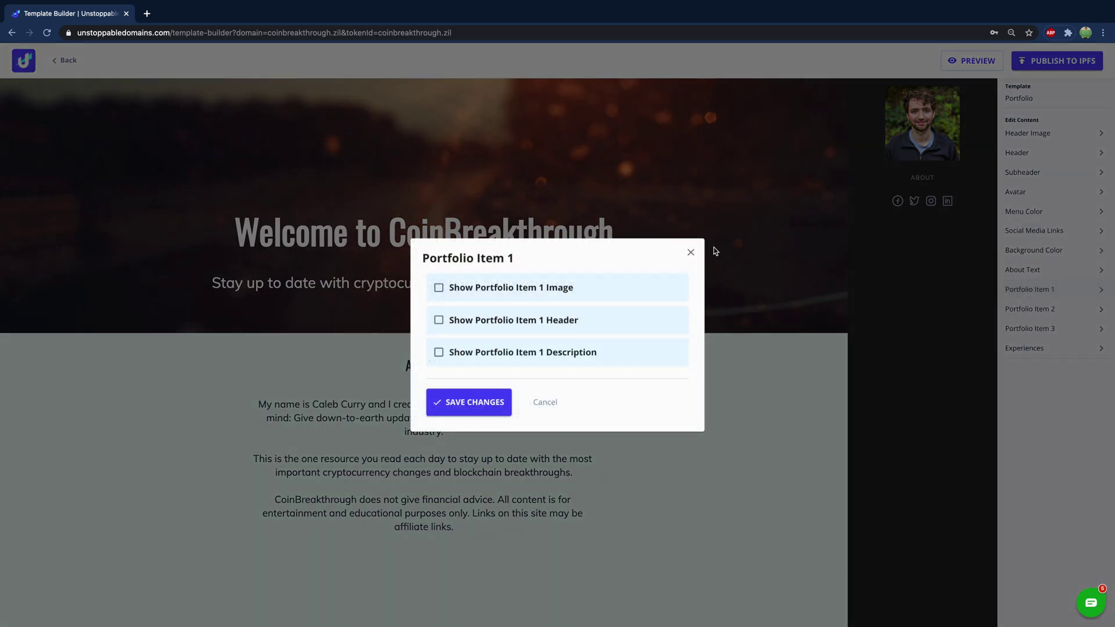
click(691, 253)
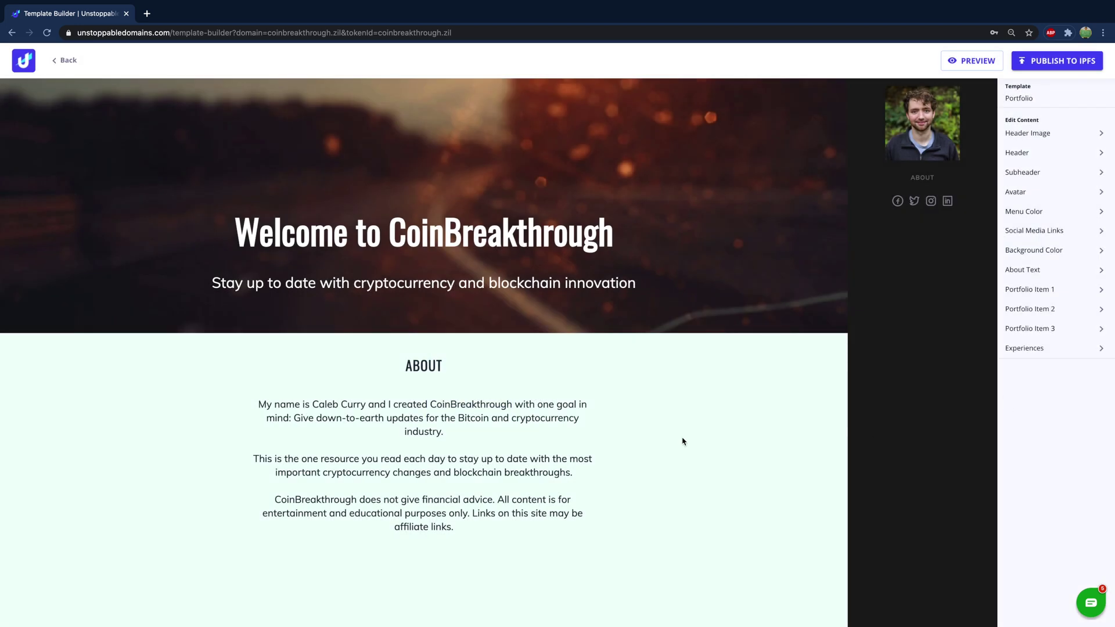
scroll(668, 411, up, 2)
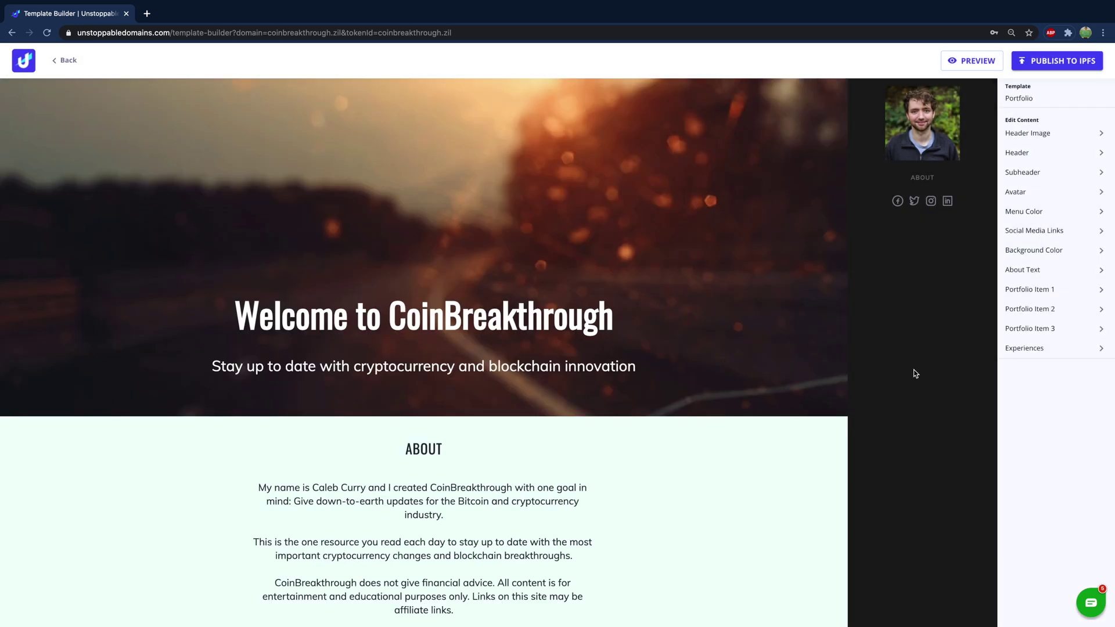
- Turn off the Facebook, Instagram, LinkedIn and Twitter social links and save
click(1034, 231)
click(431, 248)
click(433, 282)
click(433, 315)
click(432, 349)
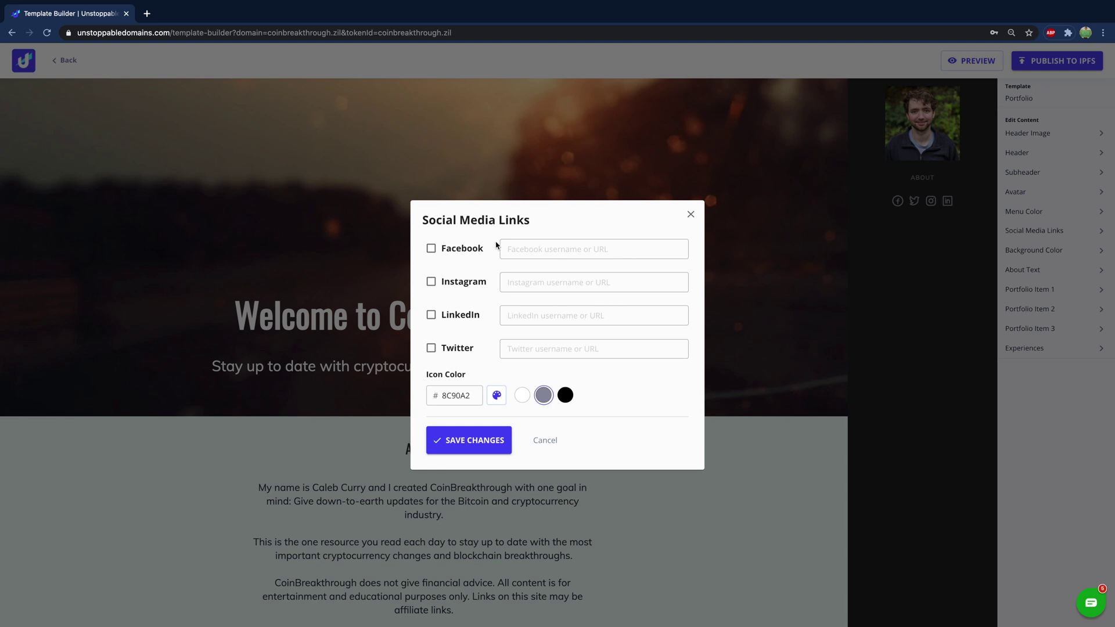
click(466, 435)
scroll(668, 424, down, 3)
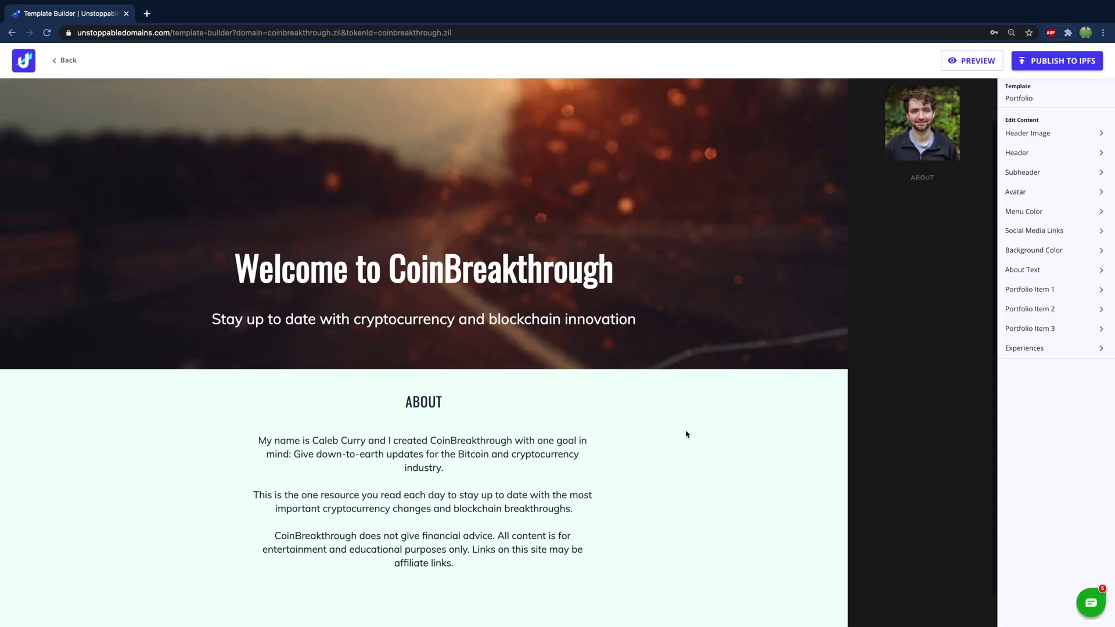
- Review the page preview and attempt to publish it to IPFS
scroll(668, 392, up, 3)
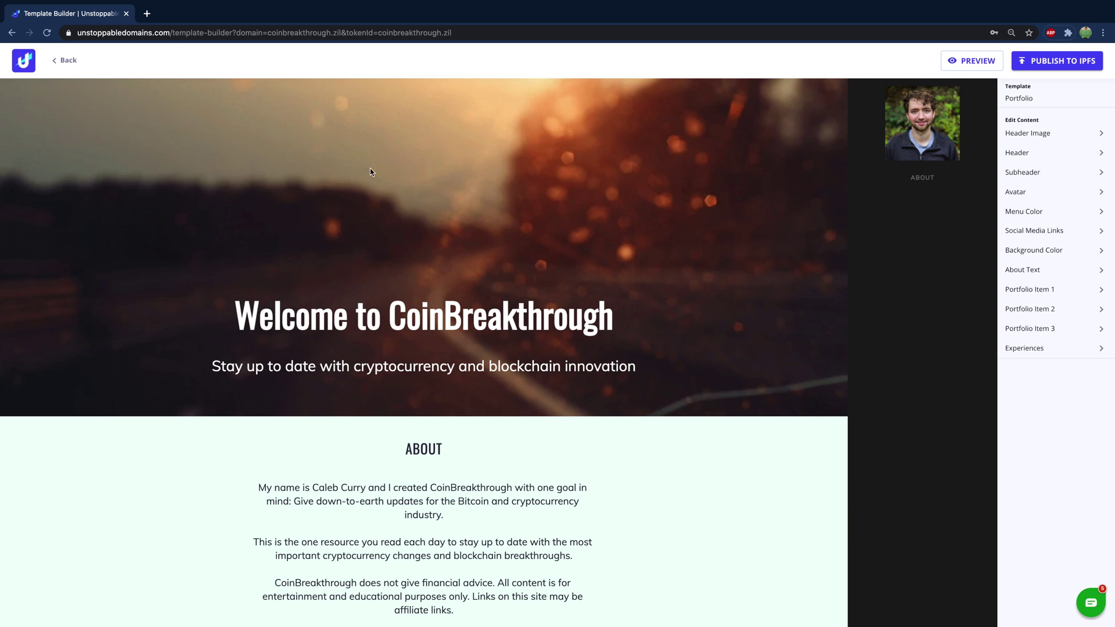
scroll(837, 427, down, 3)
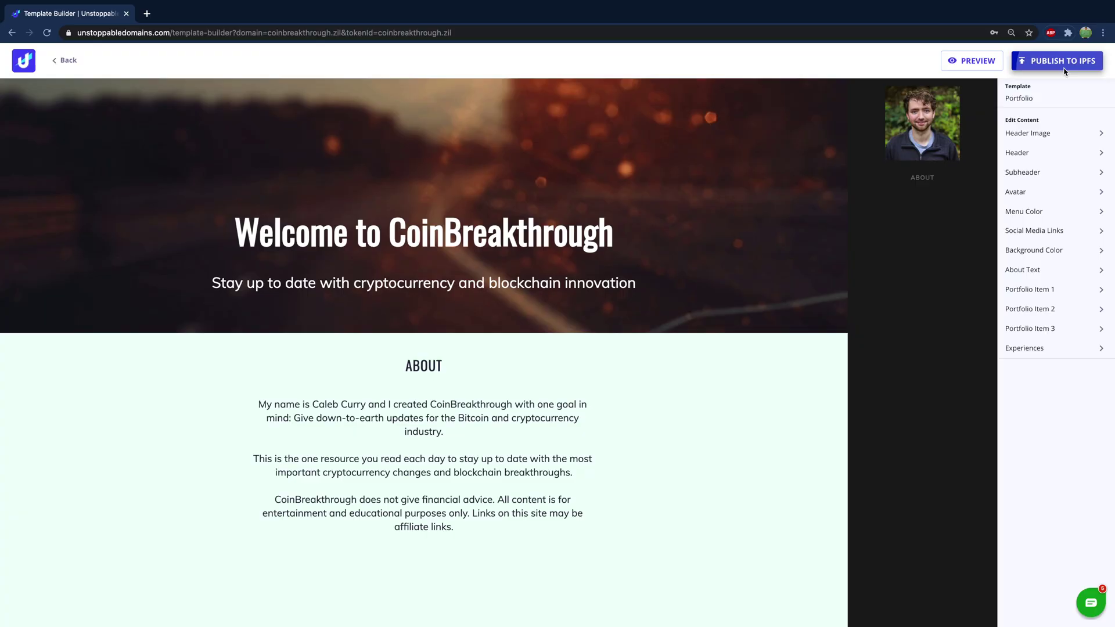
click(1065, 63)
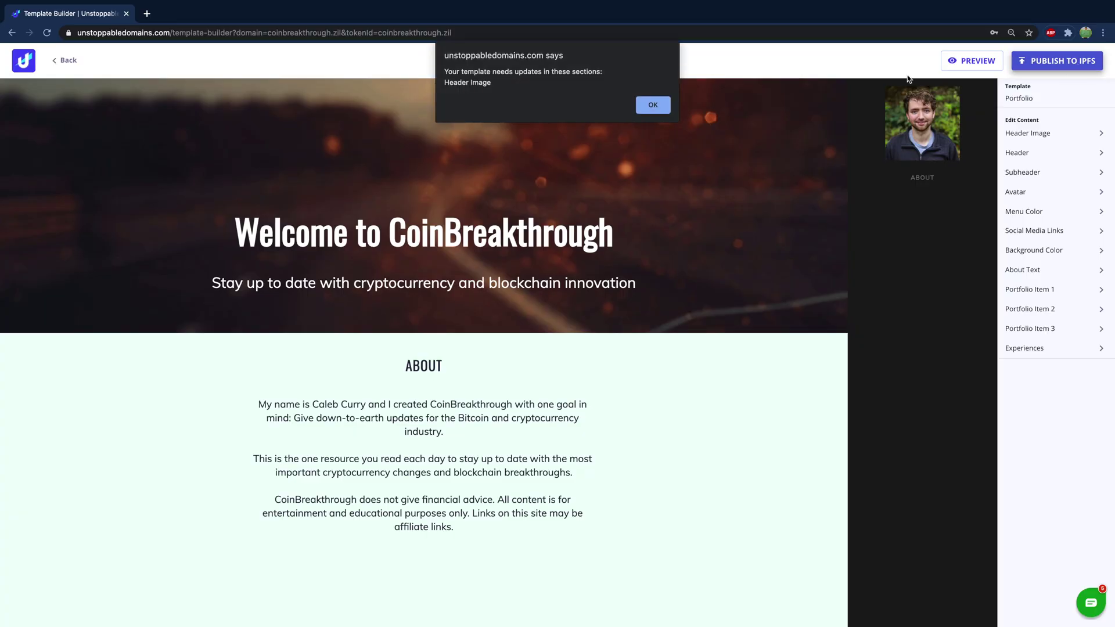
- Dismiss the Header Image warning and remove the header image from the page
click(651, 107)
click(1040, 154)
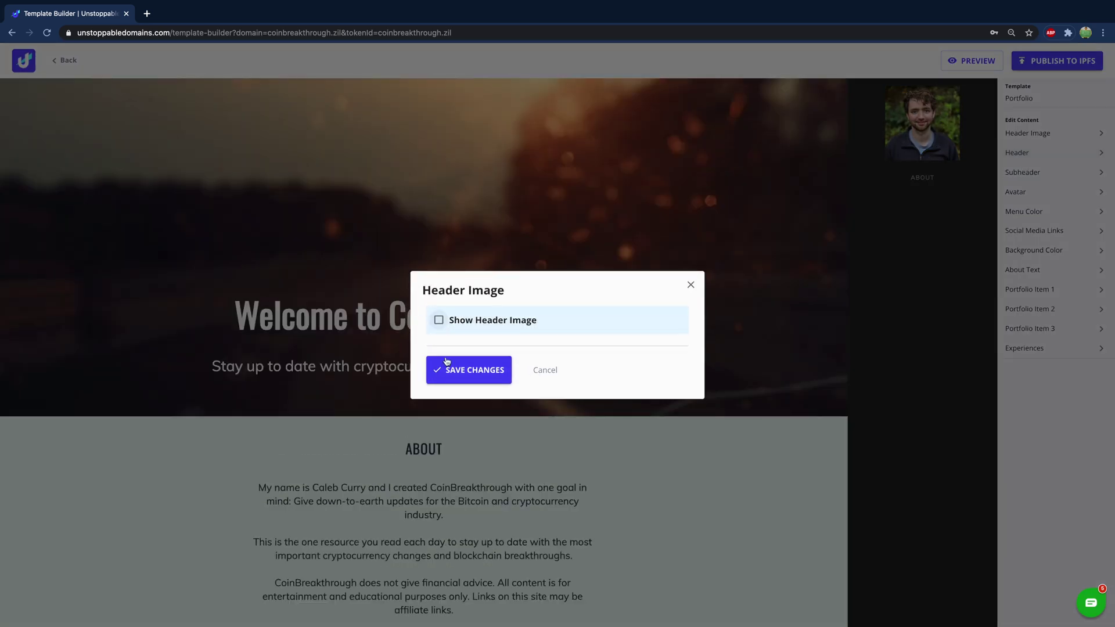
click(467, 368)
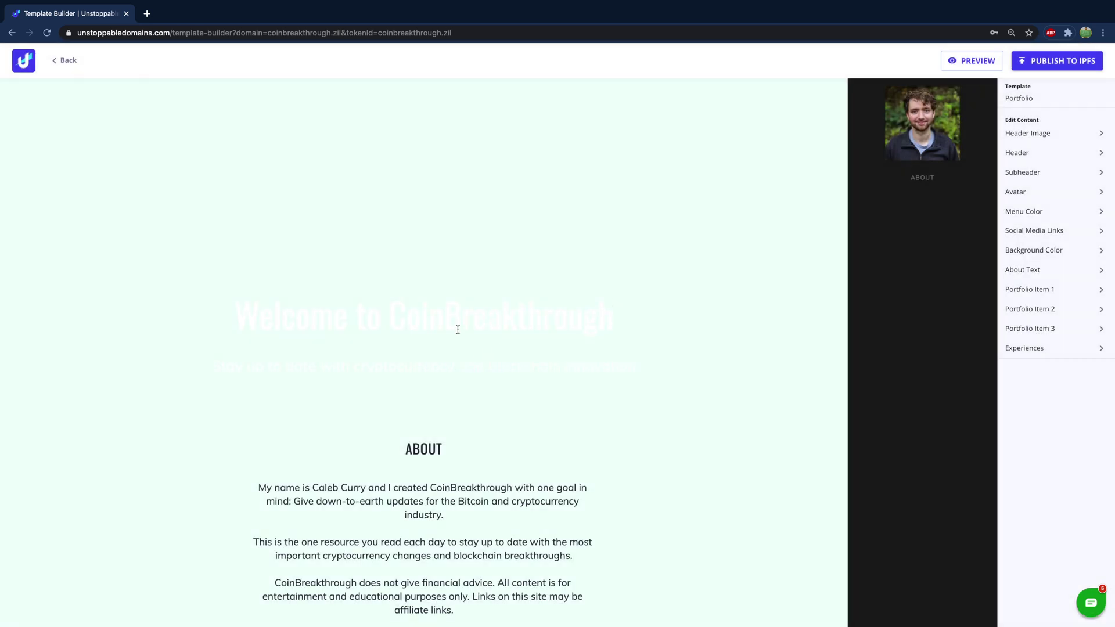
- Set the header and subheader text colour to dark #29293E, saving each
click(1049, 159)
click(521, 367)
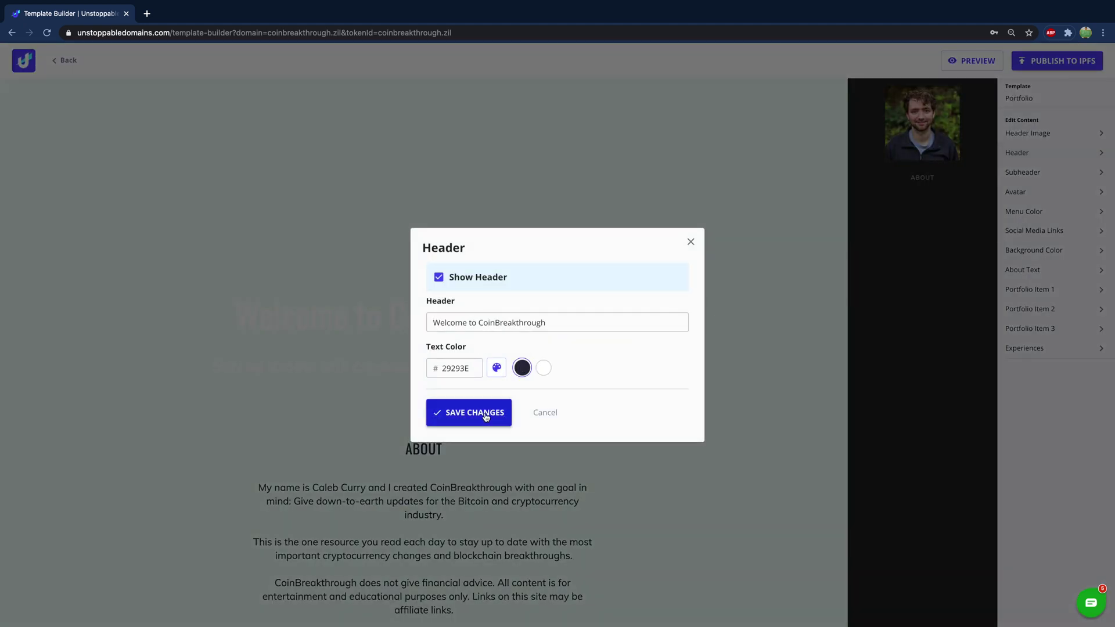
click(466, 411)
click(1037, 173)
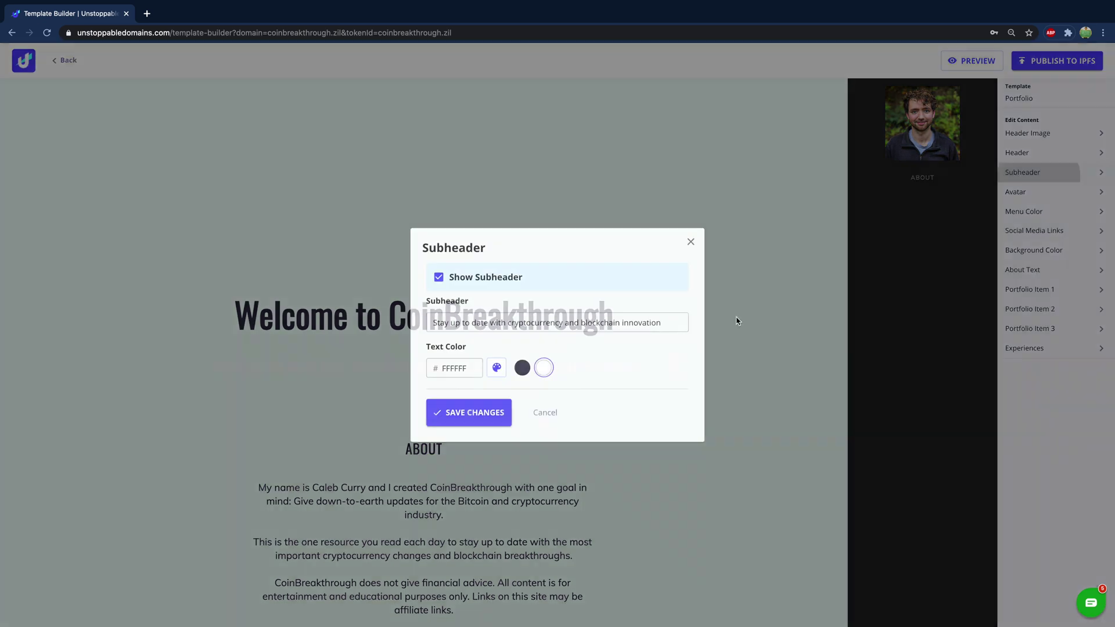
click(522, 367)
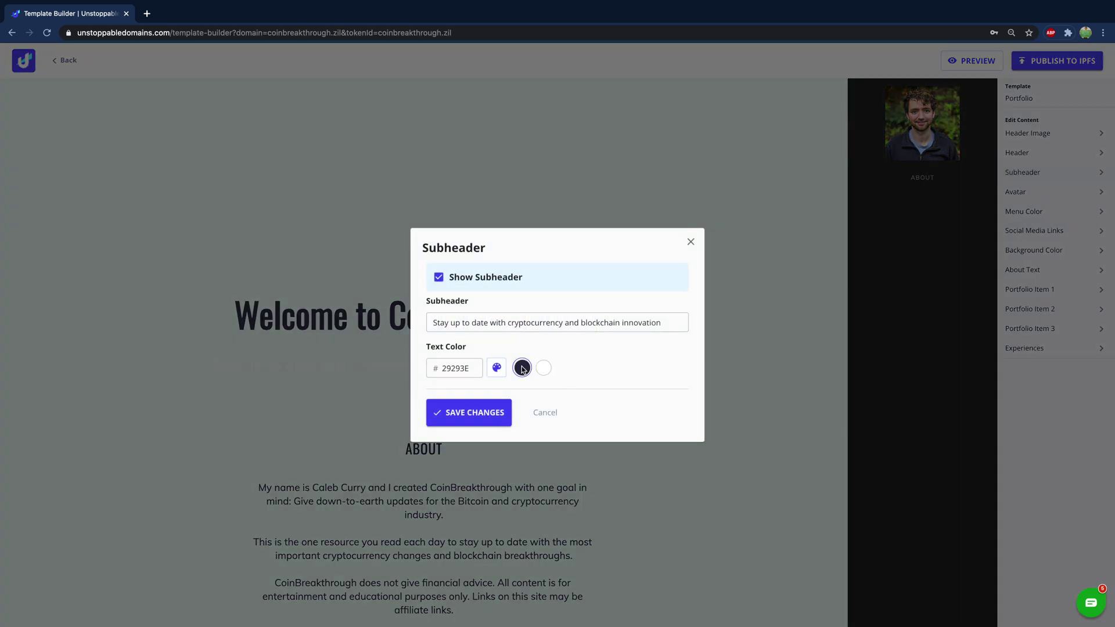
click(468, 412)
- Check the updated preview and publish the site to IPFS again
scroll(607, 442, down, 2)
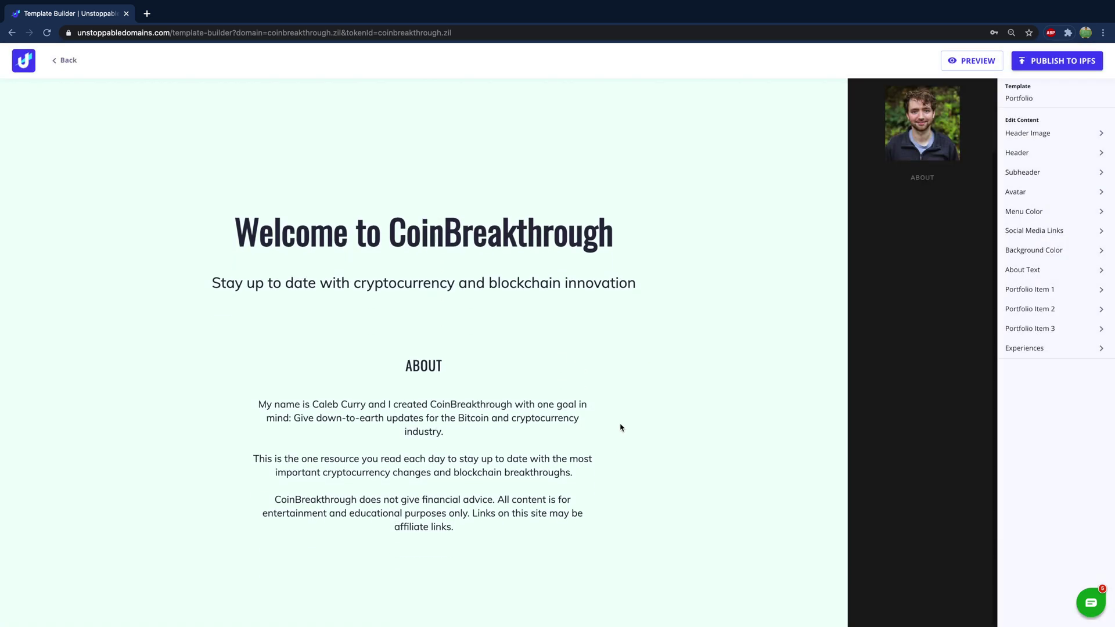
scroll(639, 424, up, 2)
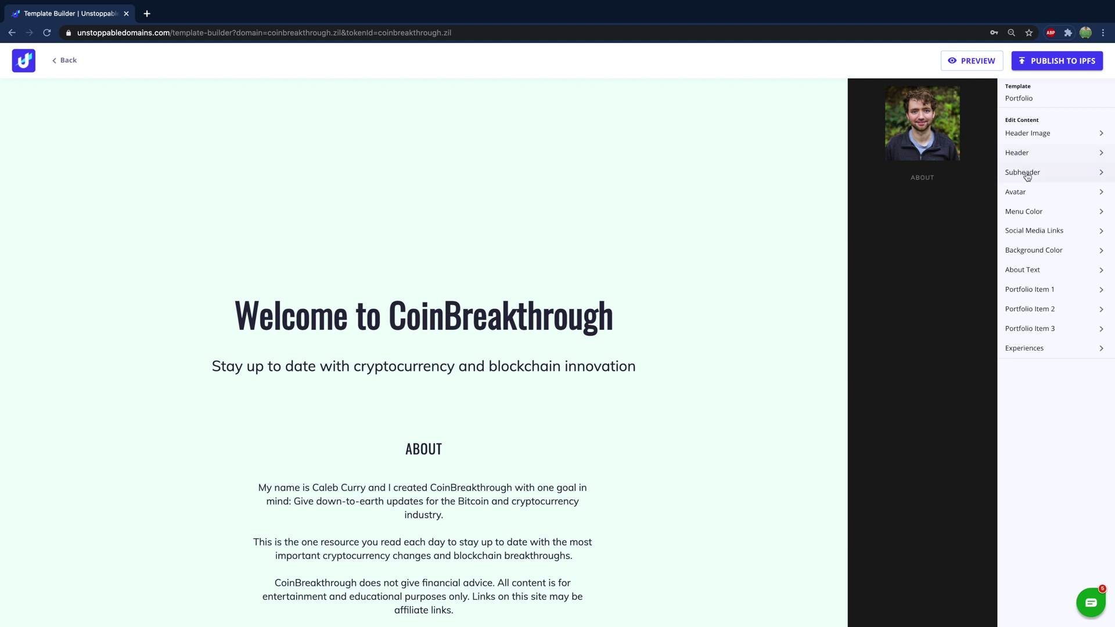
click(1064, 61)
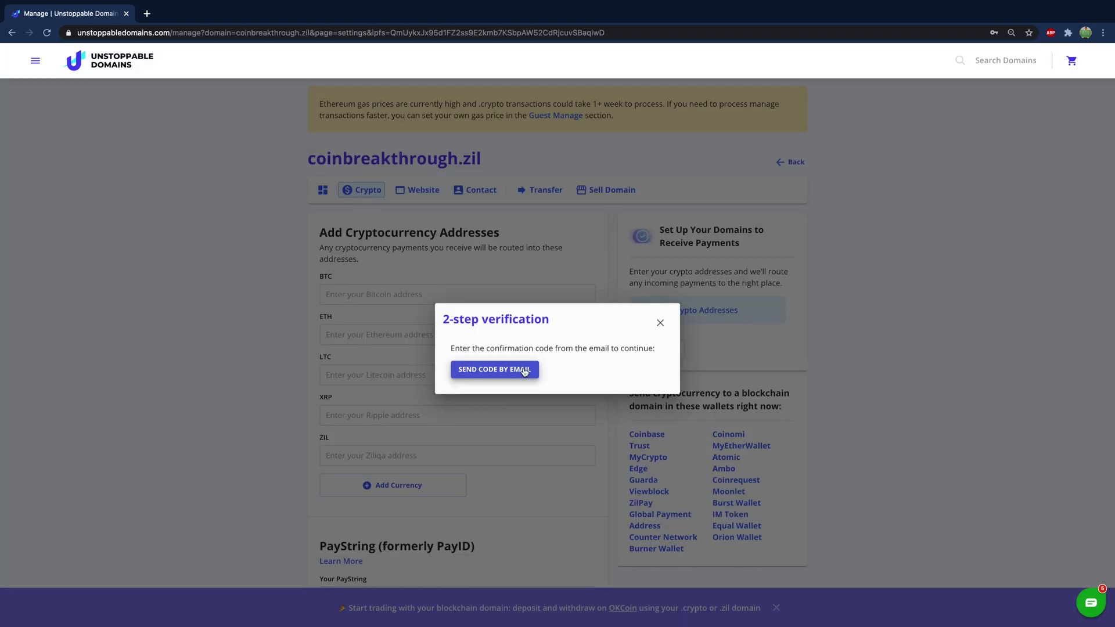
- Request the verification code by email and paste it in to confirm publishing
click(524, 371)
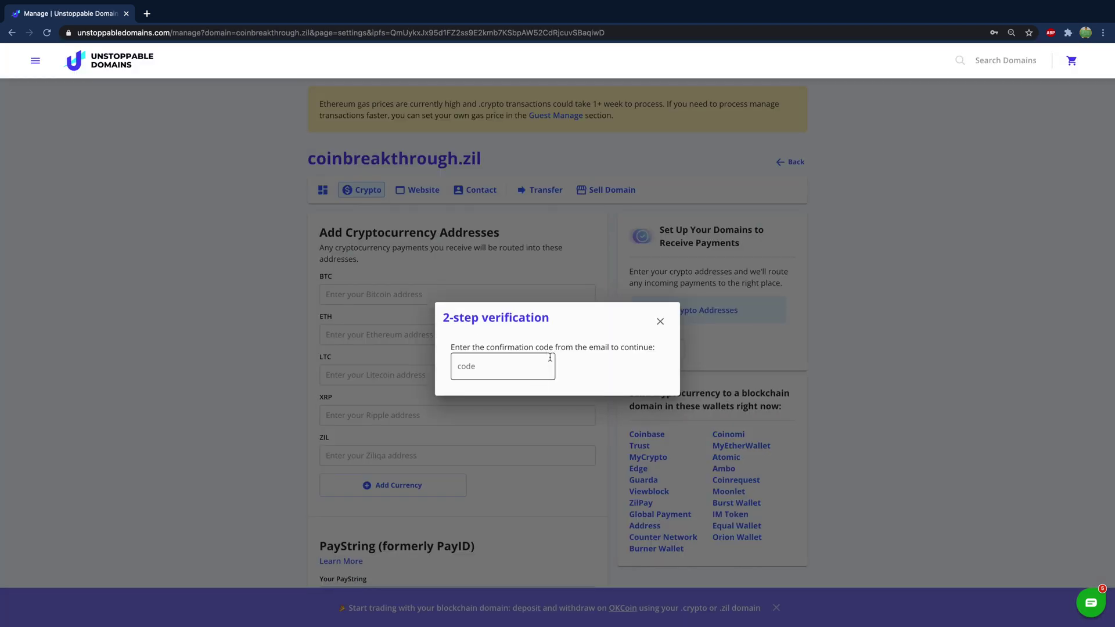
click(545, 362)
key(ctrl+v)
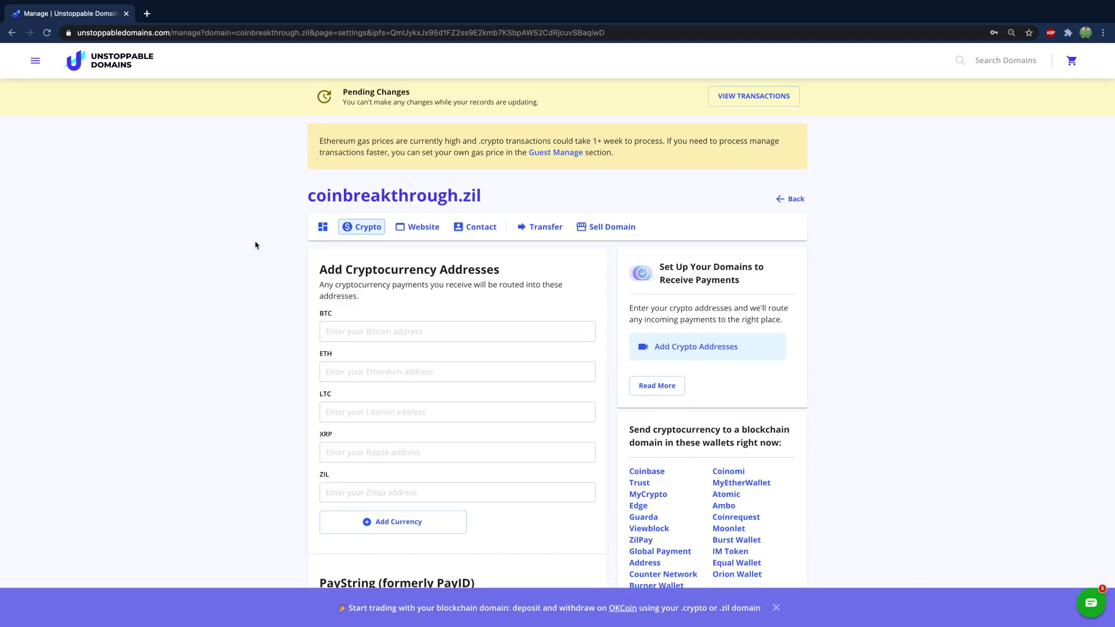
- Open View Transactions in a new tab and switch to it
right_click(776, 96)
click(813, 103)
click(211, 14)
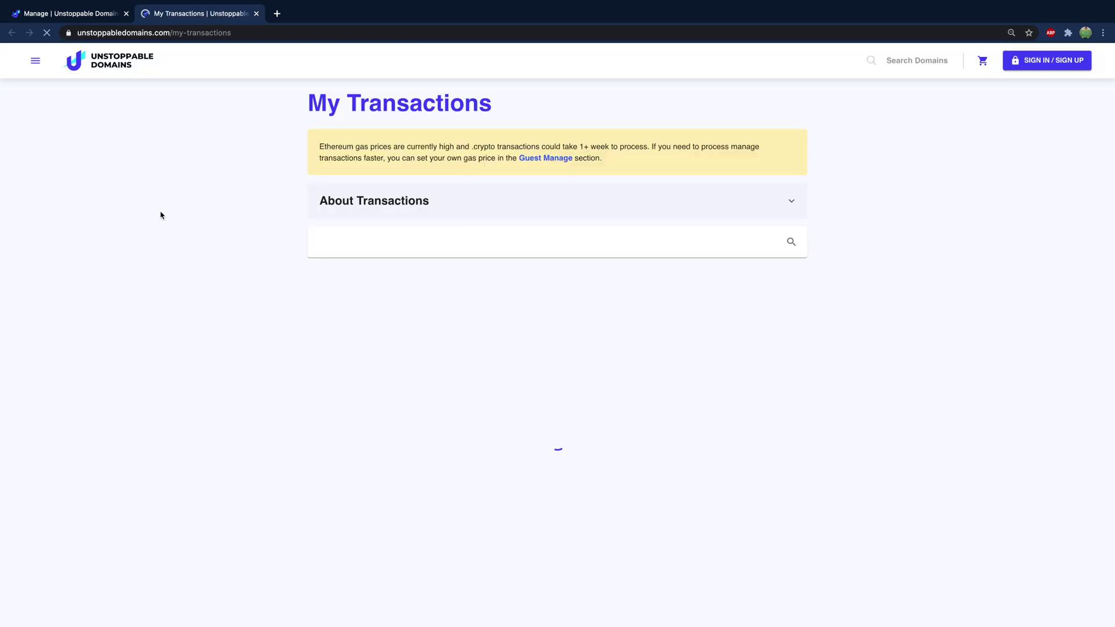
- Review the transaction list and reach the Unstoppable Extension listing in the Chrome Web Store
scroll(675, 310, down, 1)
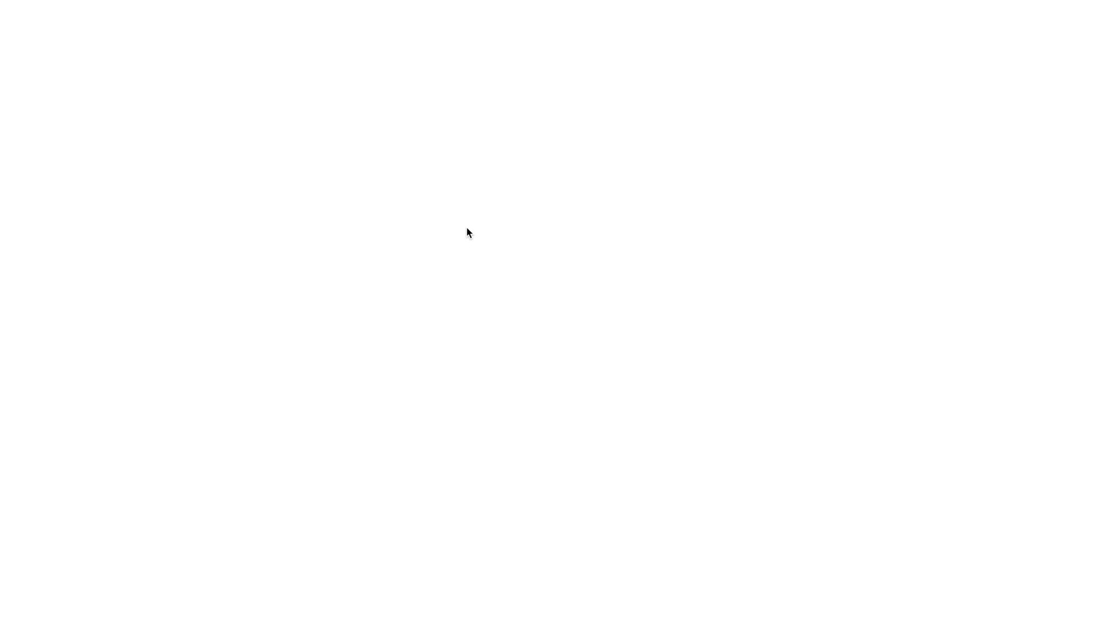
click(860, 80)
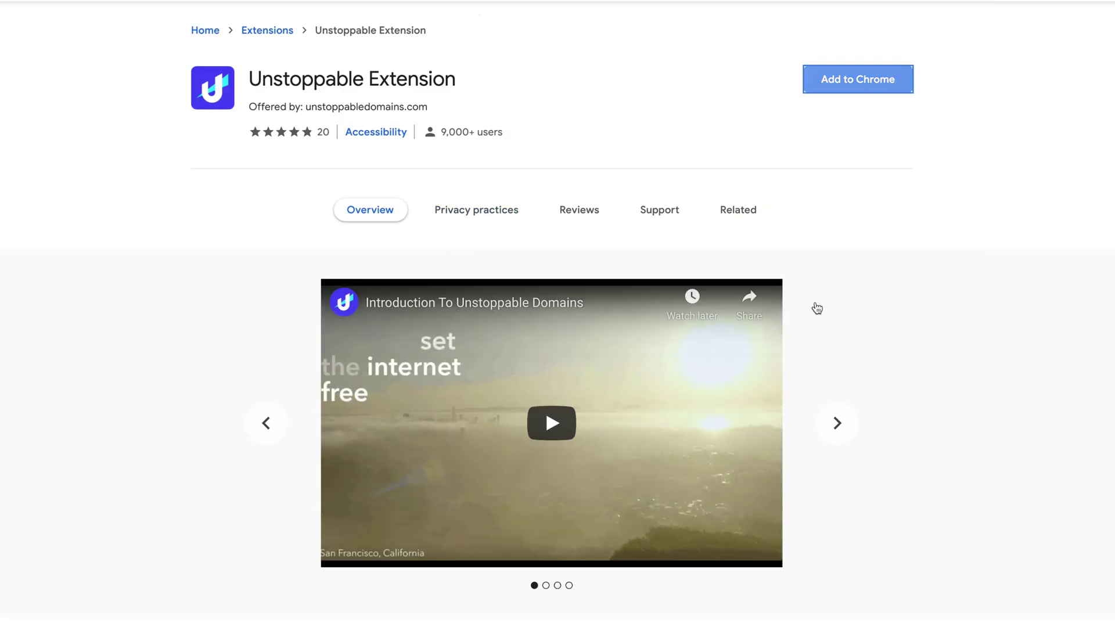
- Confirm adding the Unstoppable Extension to Chrome
click(665, 28)
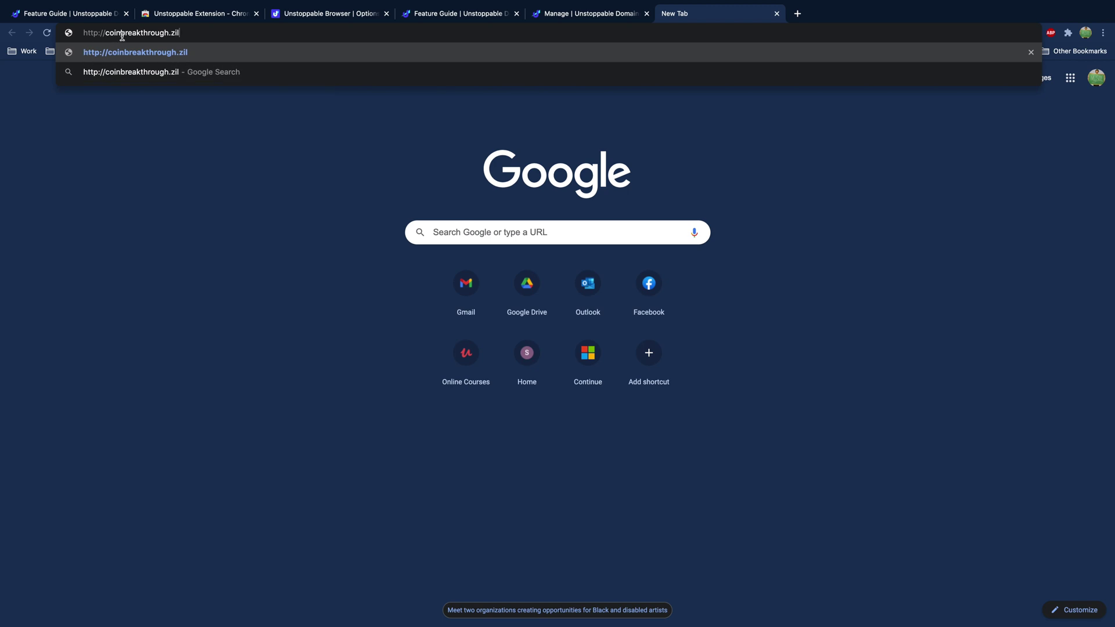
- Load coinbreakthrough.zil and reveal its resolved ipfs.dweb.link gateway address
key(Return)
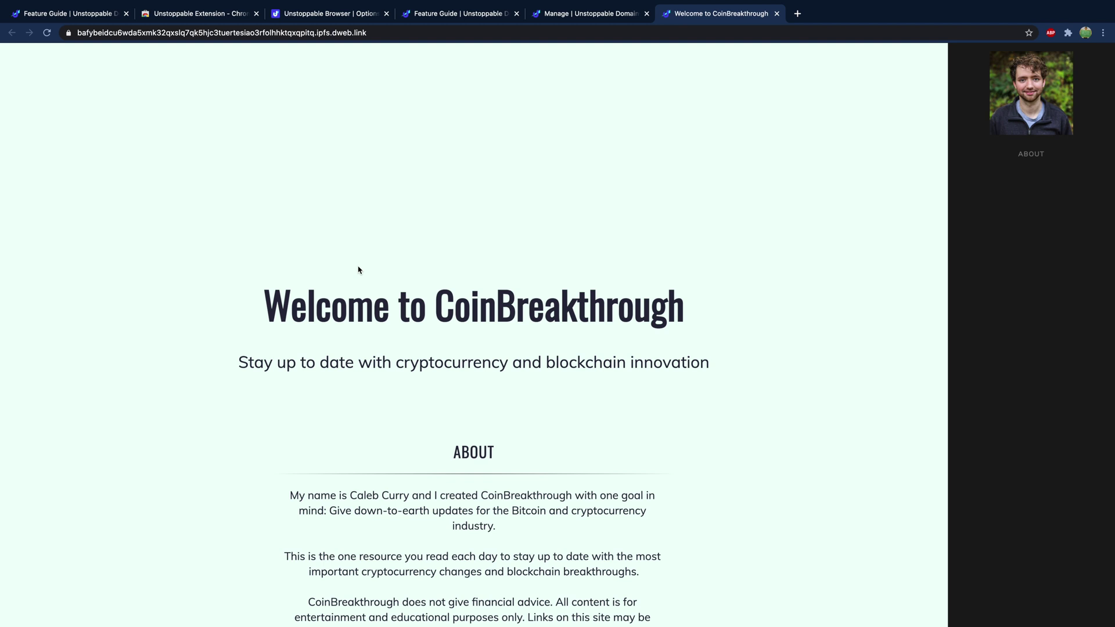
click(200, 32)
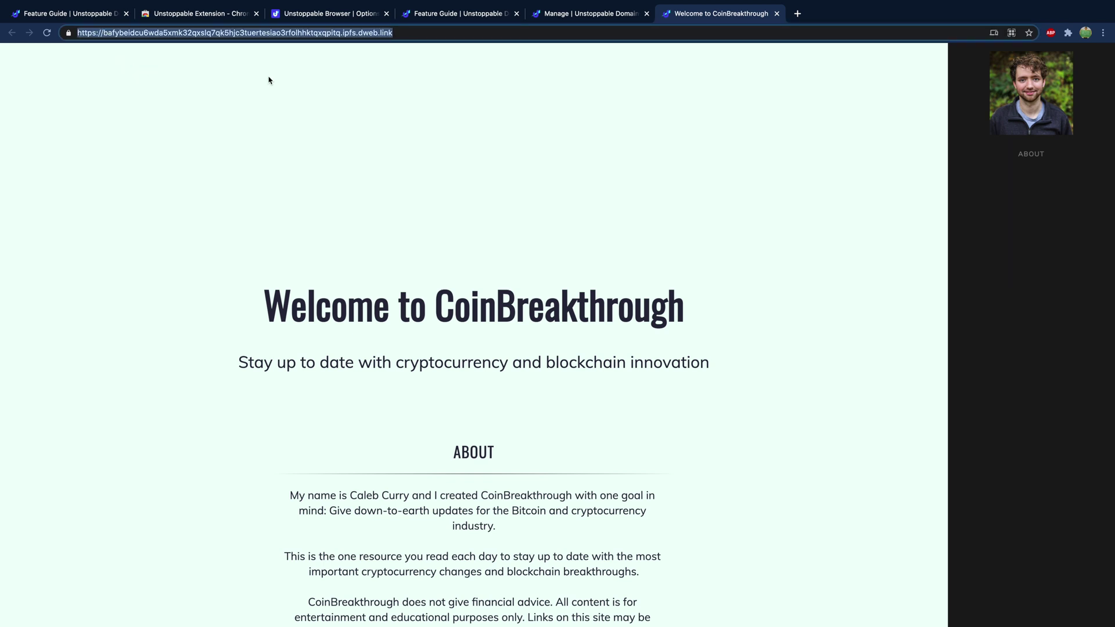